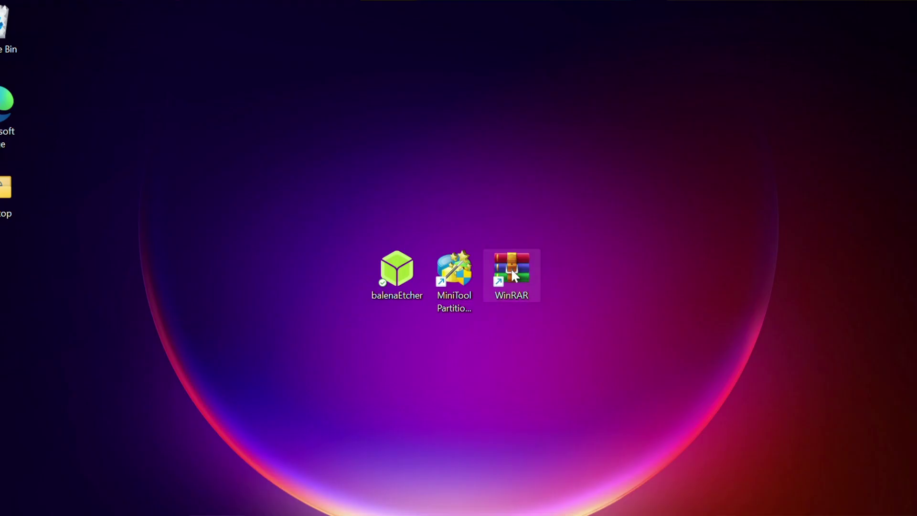
left_click(454, 308)
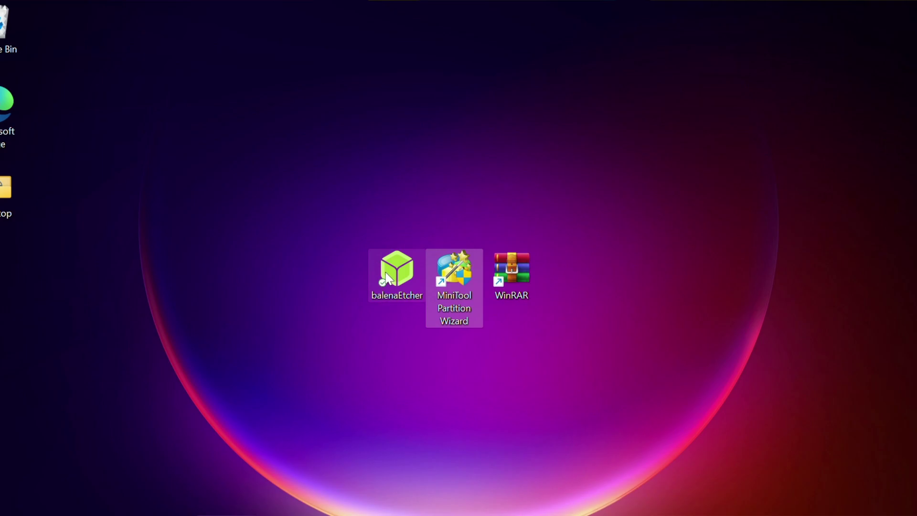
left_click(594, 282)
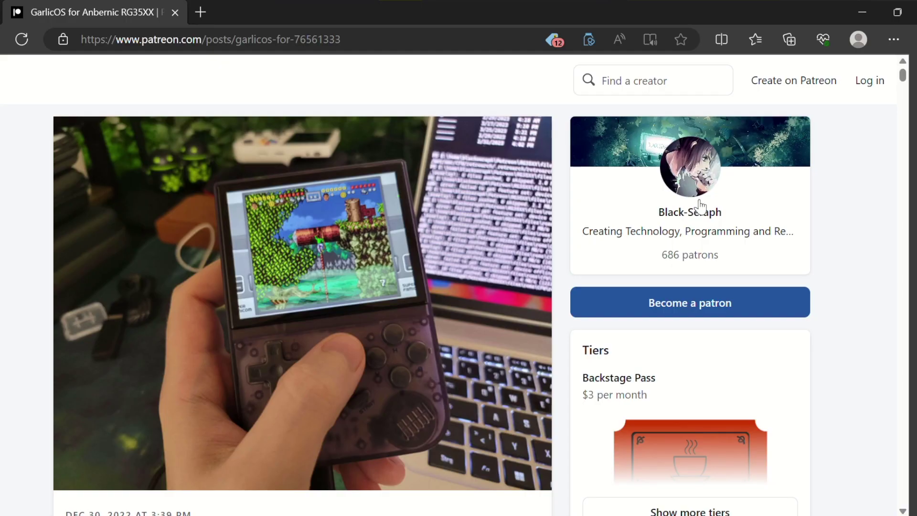
Scroll to the GarlicOS post's attachments and download RG35XX-MicroSDCardImage.7z.001.
scroll(248, 296, "down", 5)
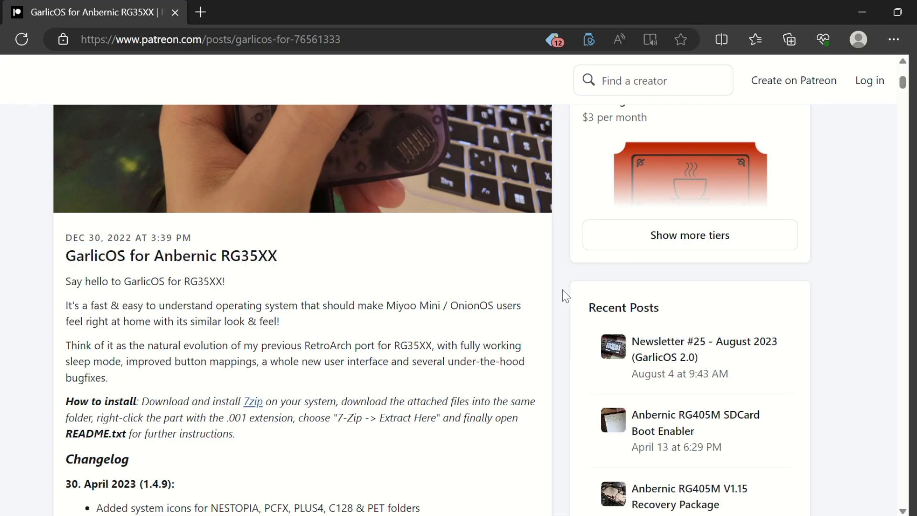
scroll(562, 289, "down", 5)
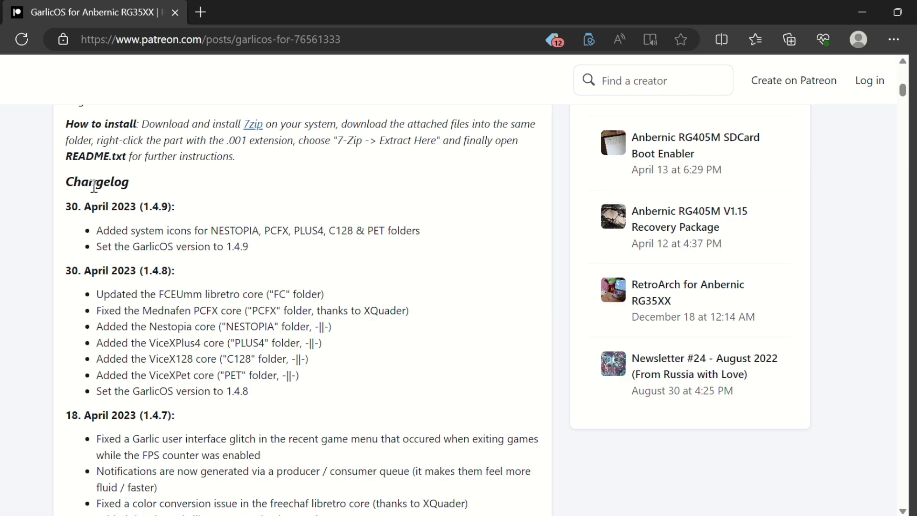
scroll(94, 186, "up", 2)
scroll(91, 181, "down", 2)
left_click_drag(903, 90, 908, 457)
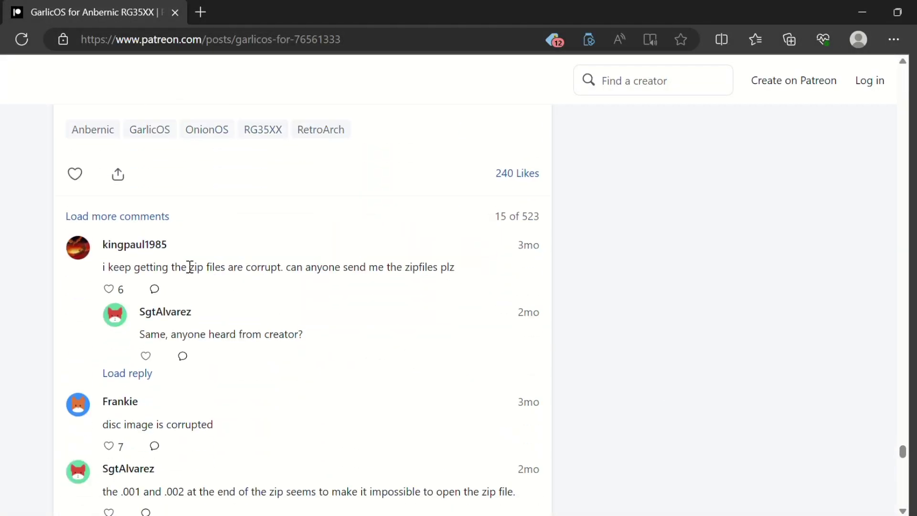
scroll(107, 380, "up", 5)
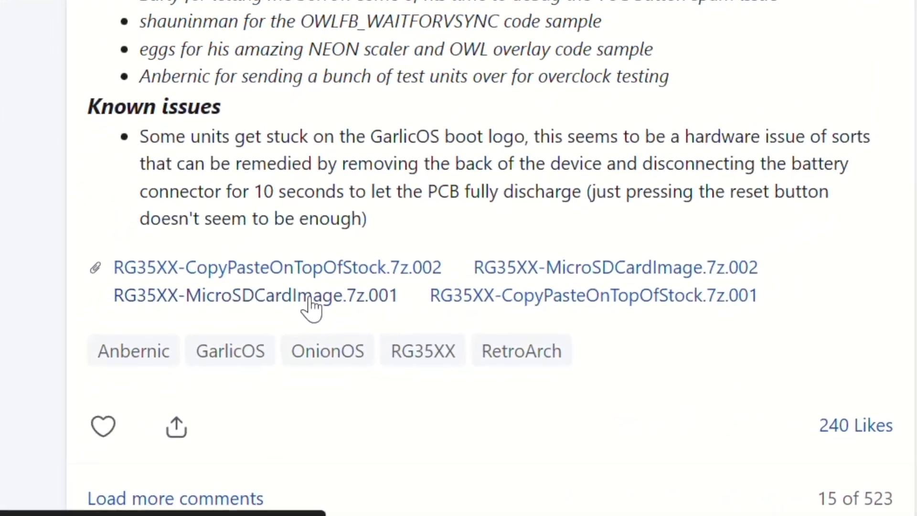
left_click(310, 305)
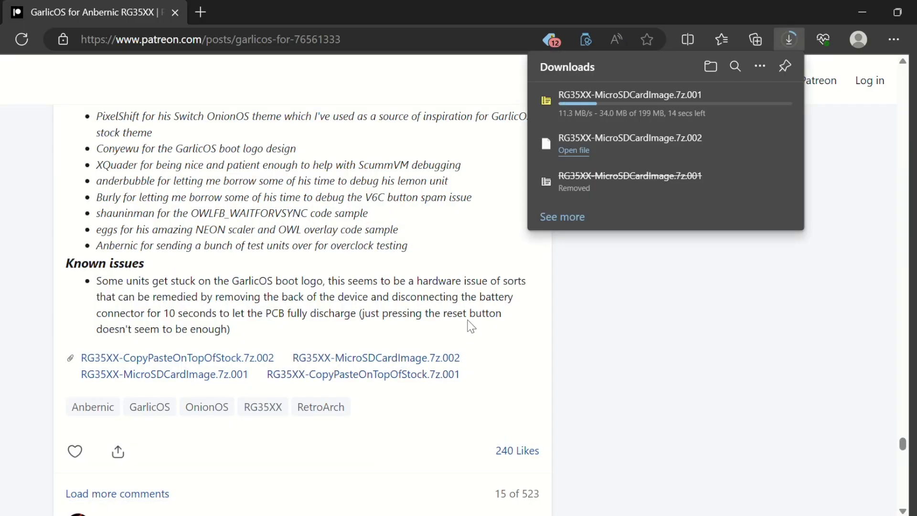
mouse_move(689, 101)
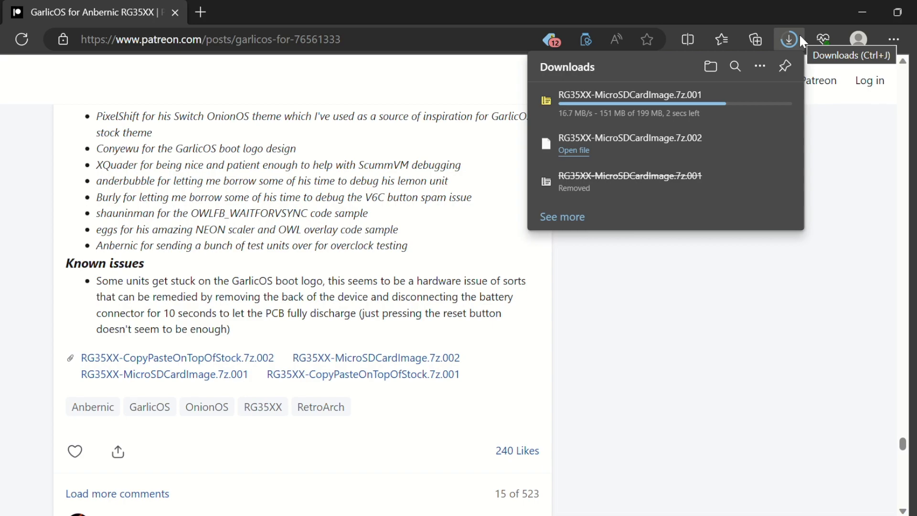
Extract the RG35XX image archive with WinRAR into Downloads, producing garlic.img and README.
left_click(860, 14)
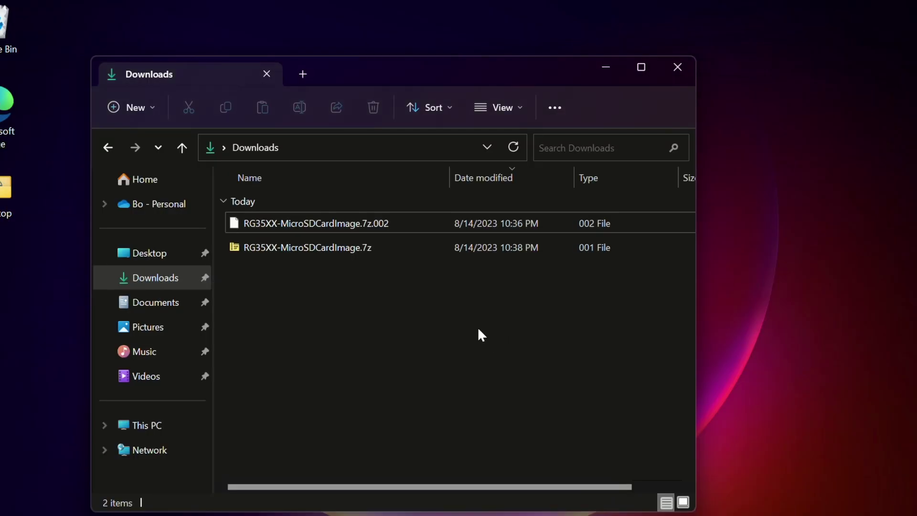
right_click(357, 246)
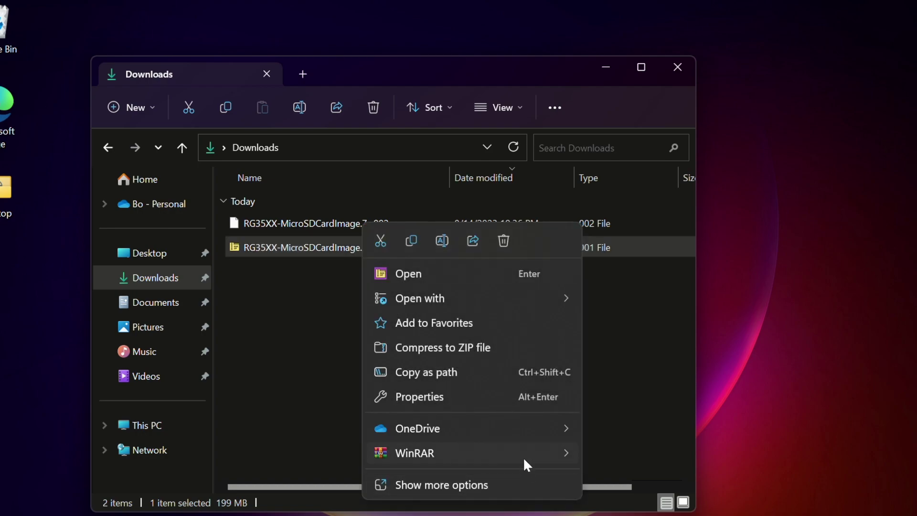
mouse_move(523, 458)
left_click(644, 451)
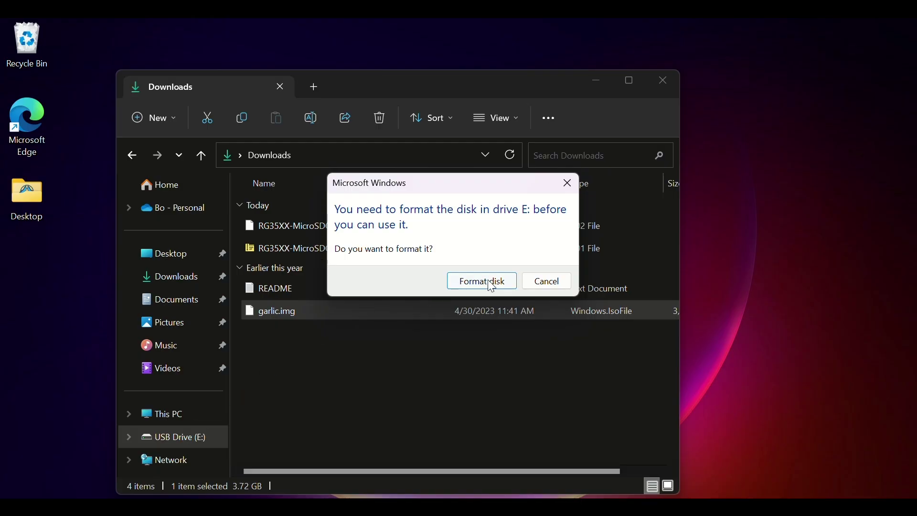
Quick-format the card in drive E: as FAT32.
left_click(492, 286)
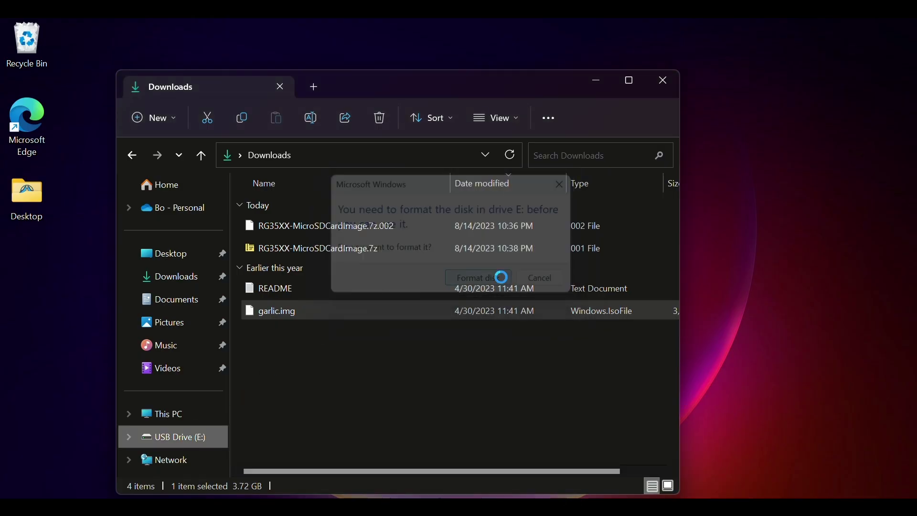
left_click(263, 416)
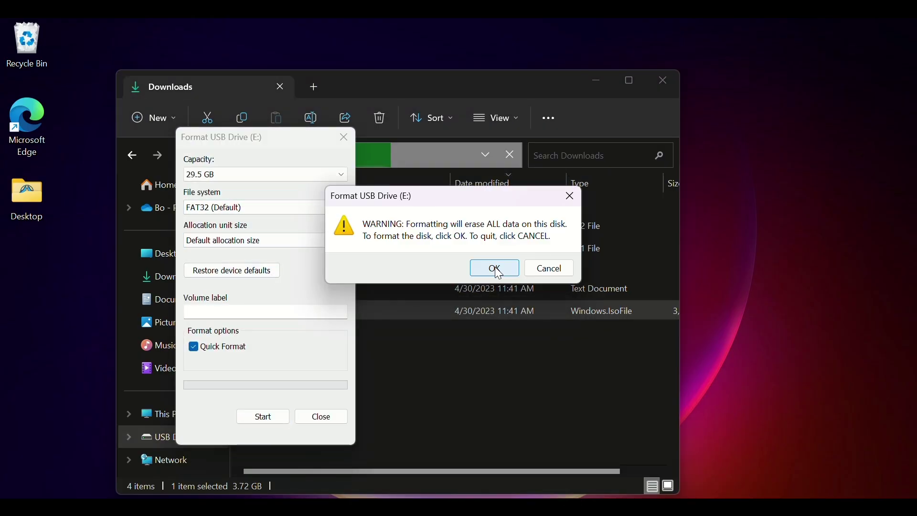
left_click(498, 266)
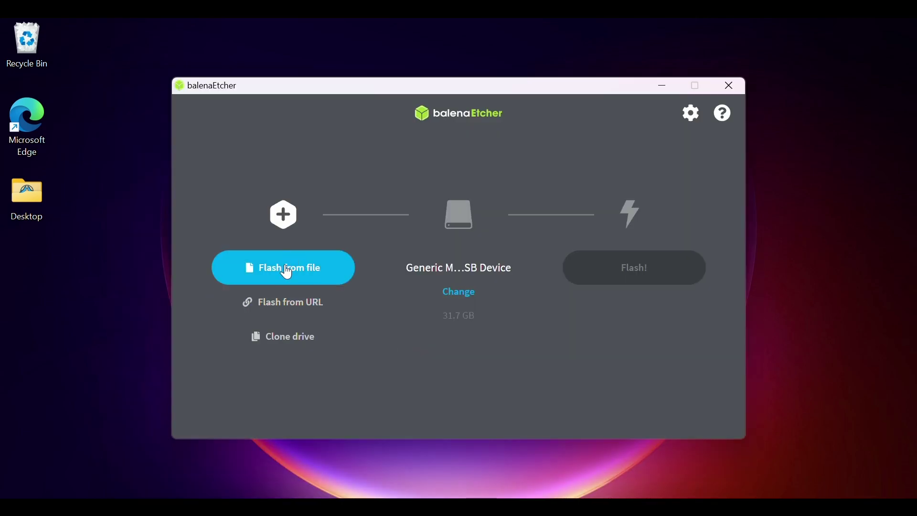
Load garlic.img as the balenaEtcher flash source.
left_click(286, 272)
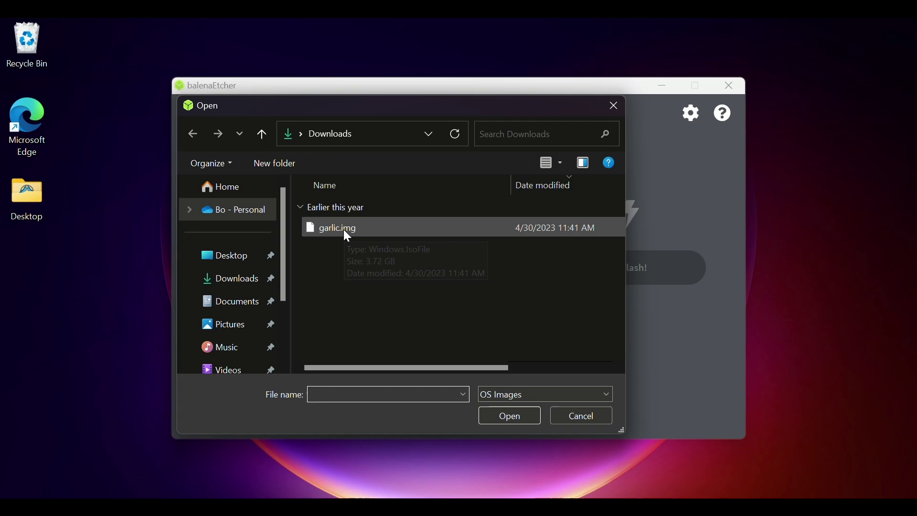
scroll(249, 303, "down", 1)
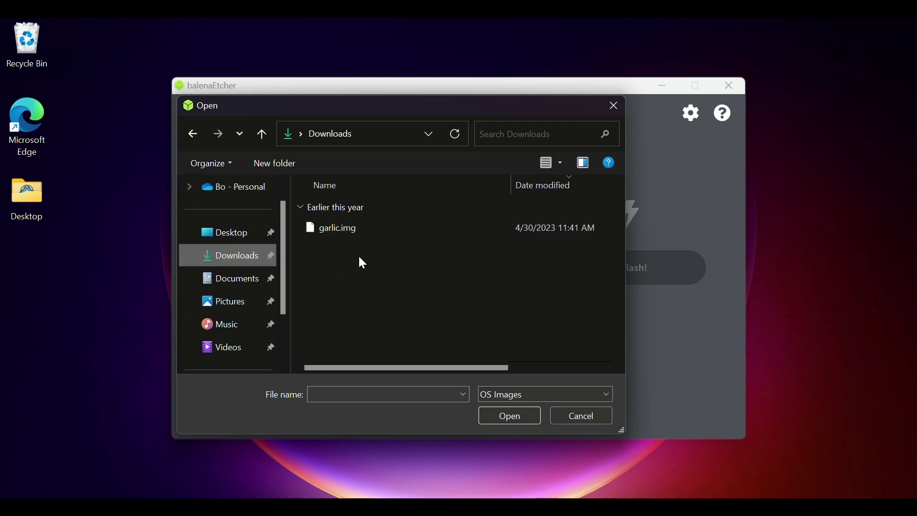
left_click(337, 235)
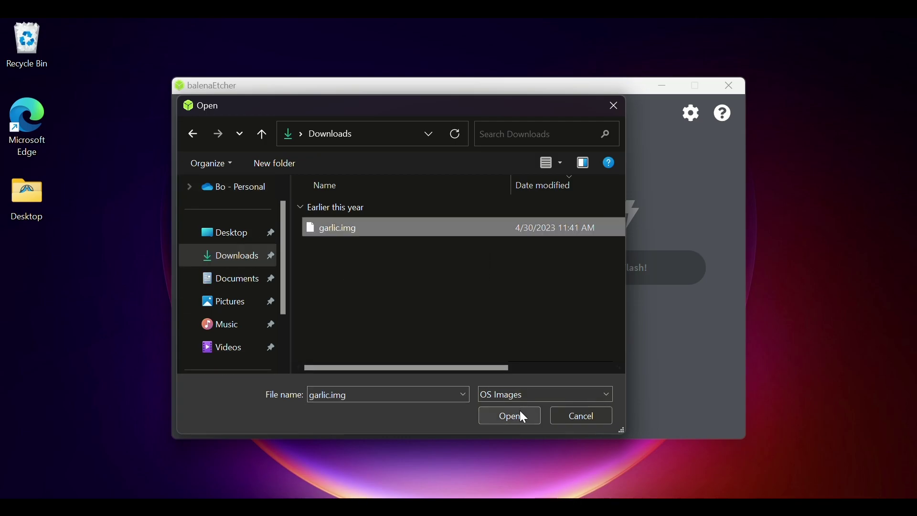
left_click(524, 419)
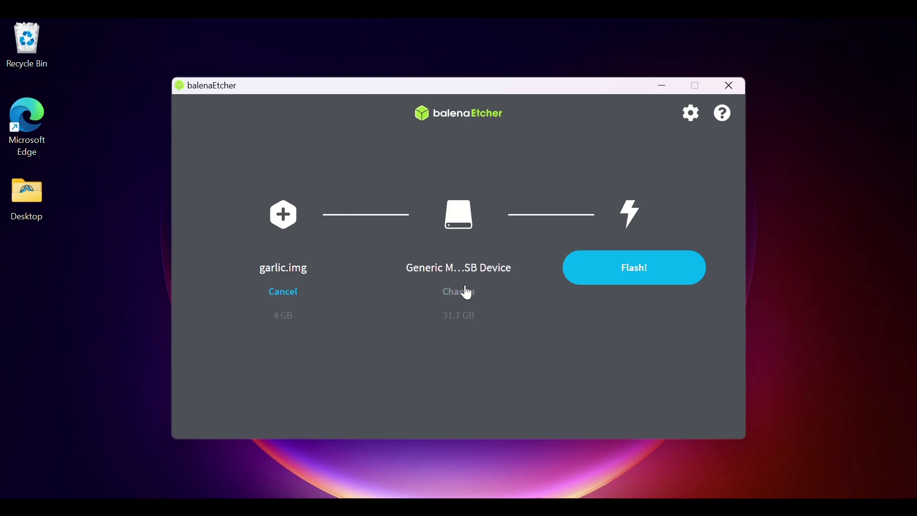
Flash garlic.img onto the 31.7 GB Generic USB card, then close Etcher when finished.
left_click(466, 292)
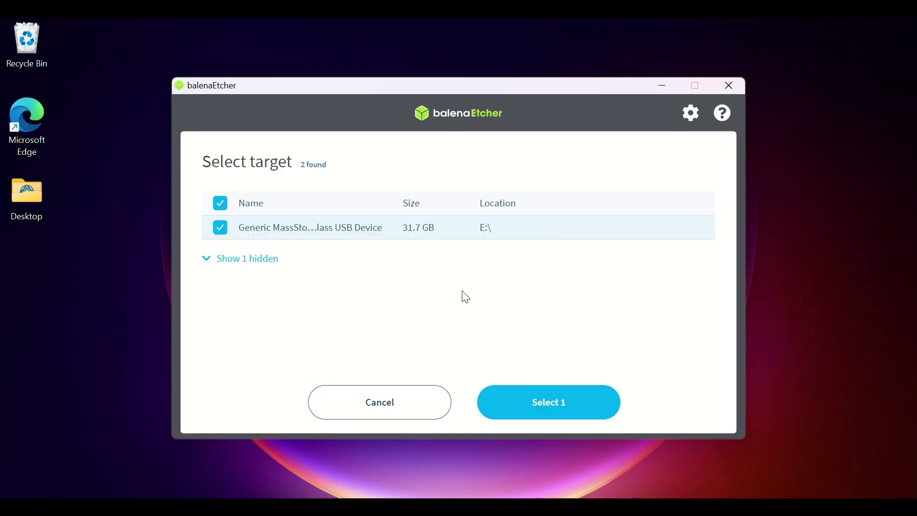
left_click(567, 410)
left_click(633, 270)
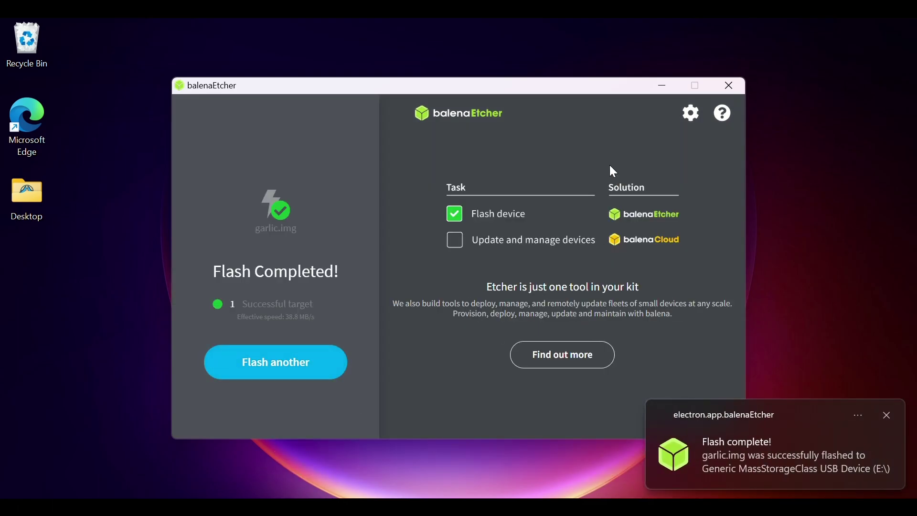
left_click(729, 86)
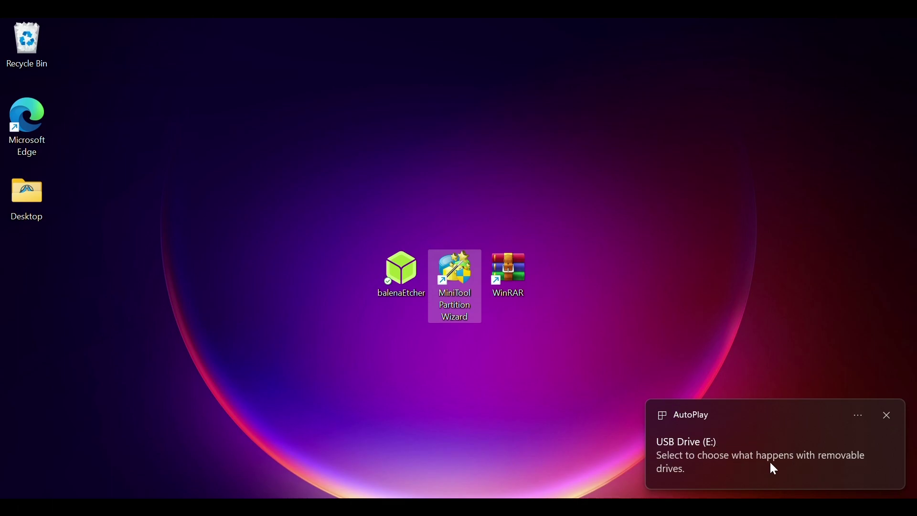
Launch MiniTool Partition Wizard and look over the disk list.
double_click(451, 290)
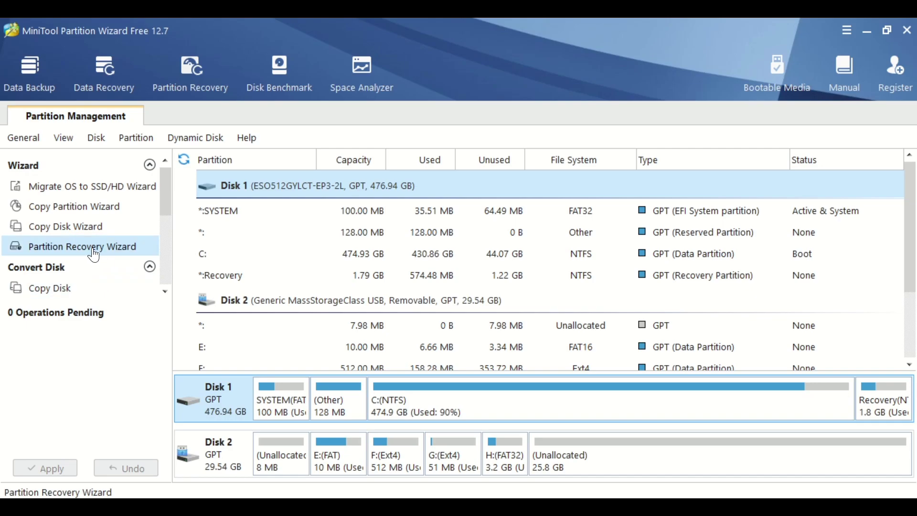
scroll(288, 251, "down", 2)
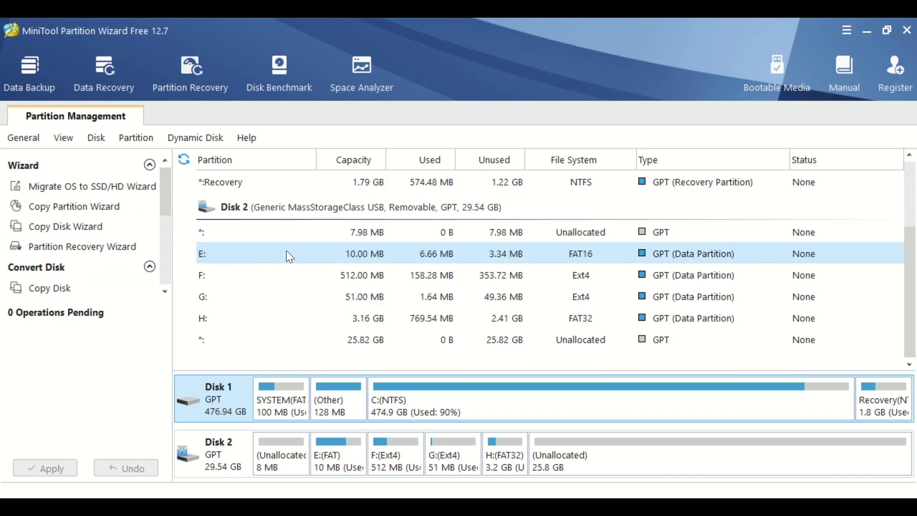
scroll(285, 250, "up", 2)
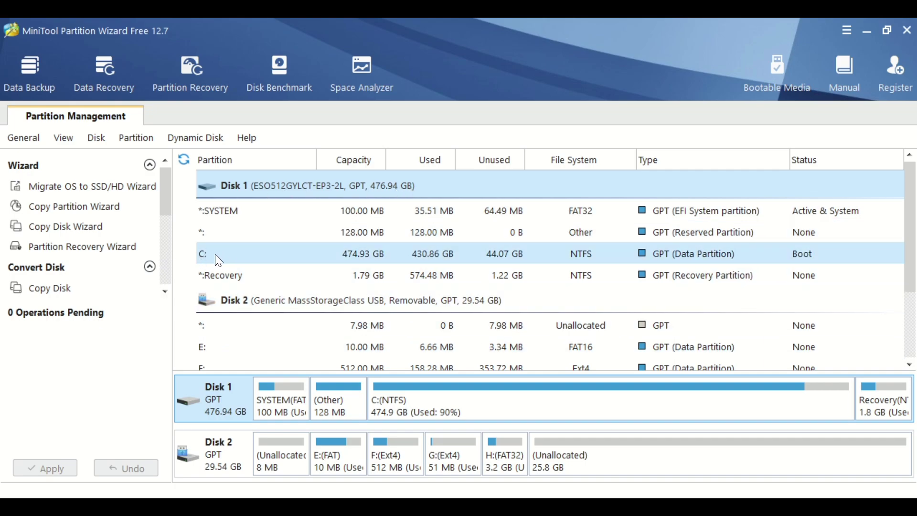
scroll(347, 305, "down", 2)
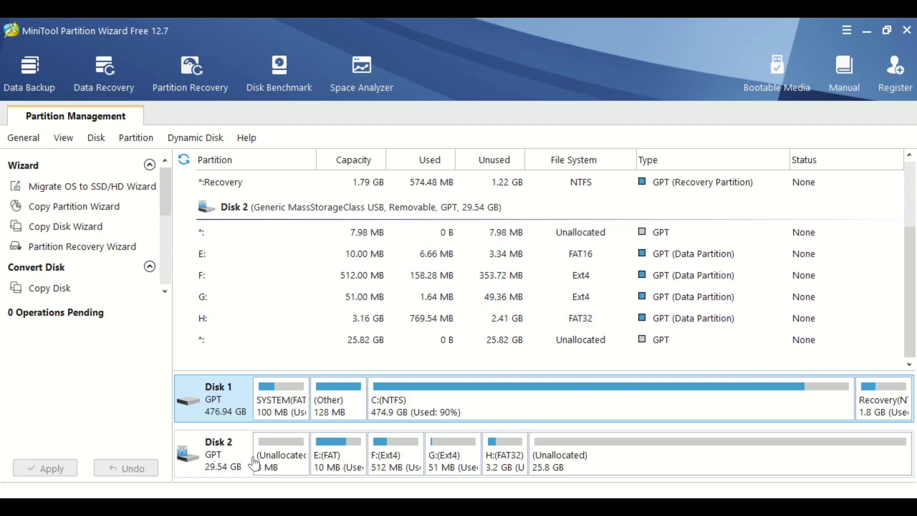
On Disk 2, open Move/Resize for the 3.16 GB FAT32 partition H:.
left_click(224, 453)
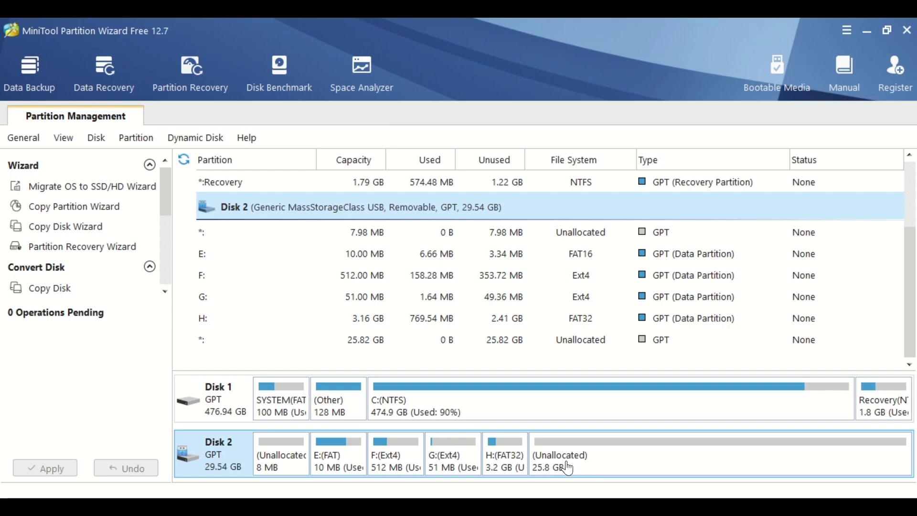
left_click(534, 453)
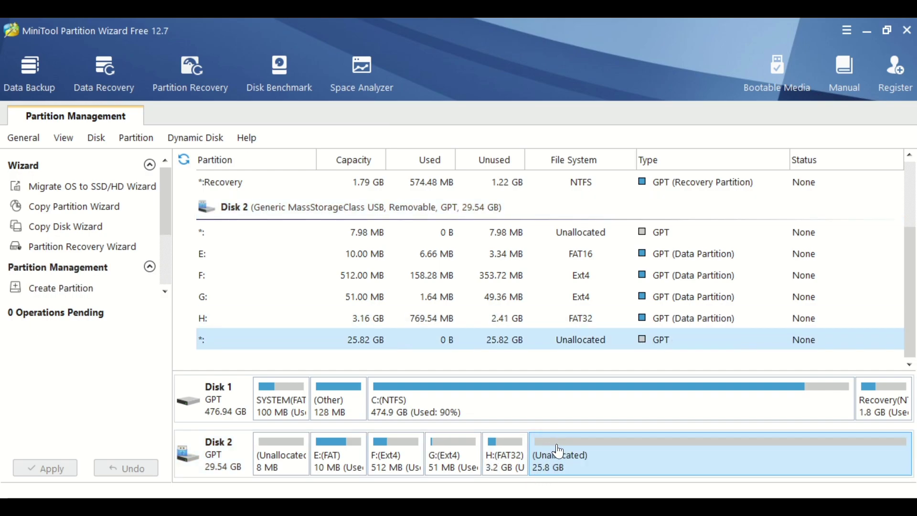
right_click(503, 452)
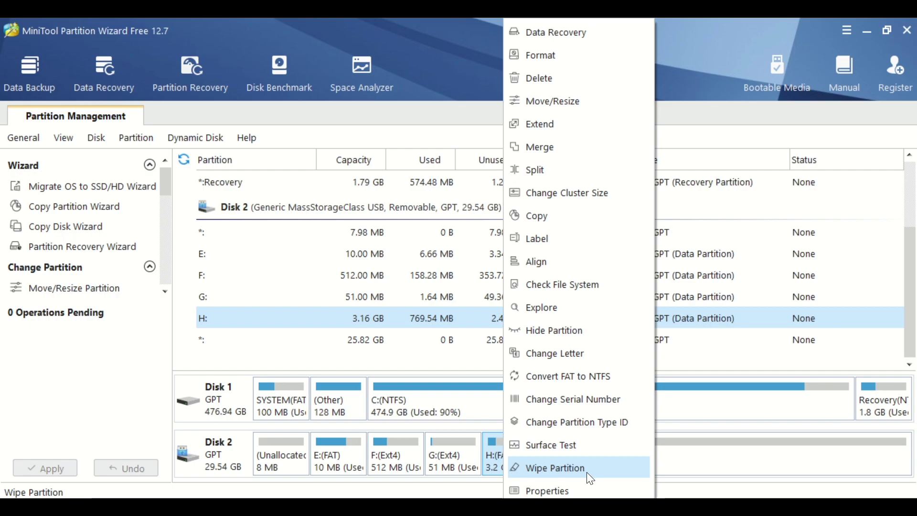
left_click(568, 105)
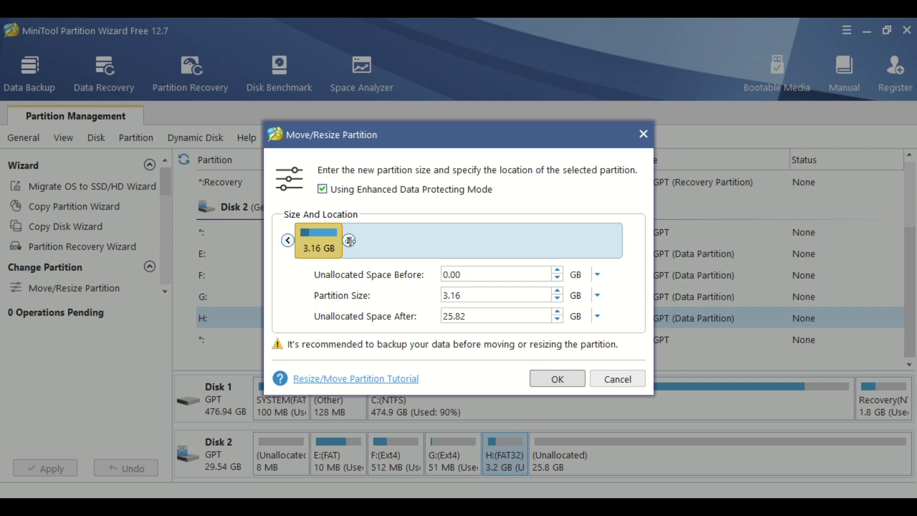
Stretch H: over all 25.82 GB unallocated space to 28.97 GB and apply the resize.
left_click_drag(349, 240, 645, 253)
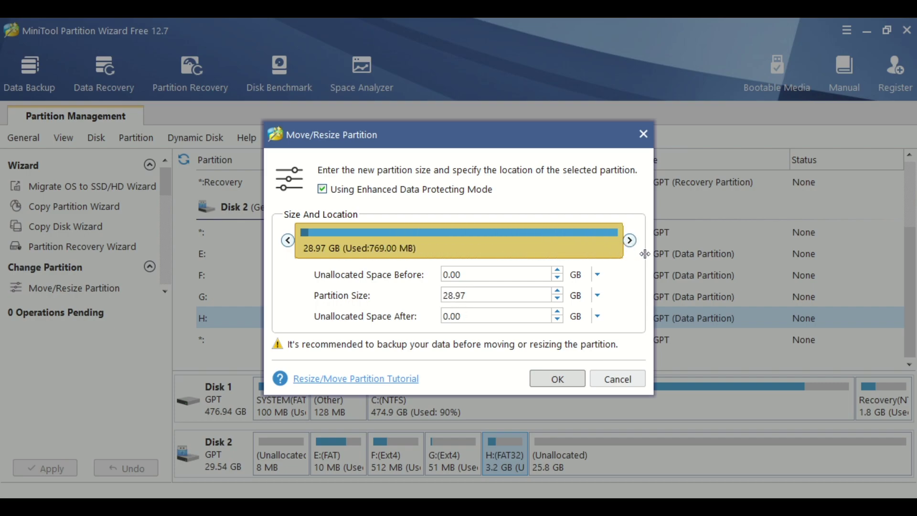
left_click(557, 379)
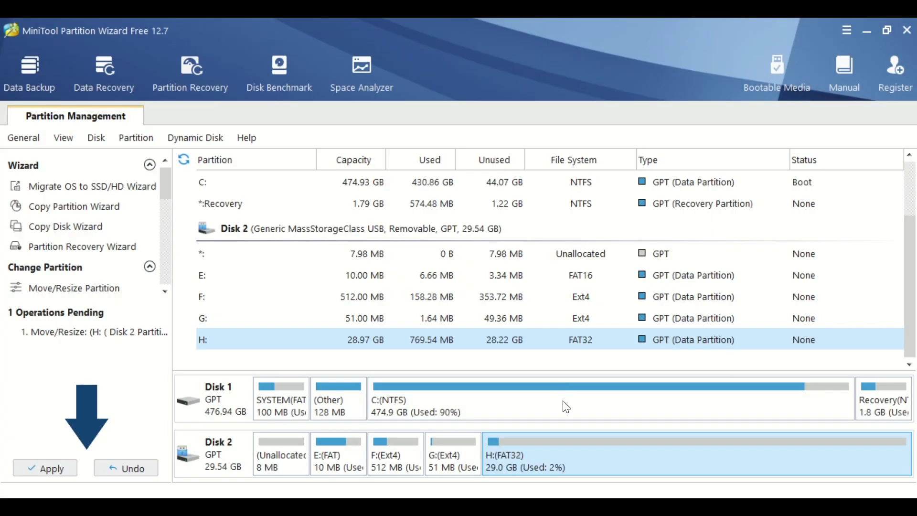
left_click(52, 470)
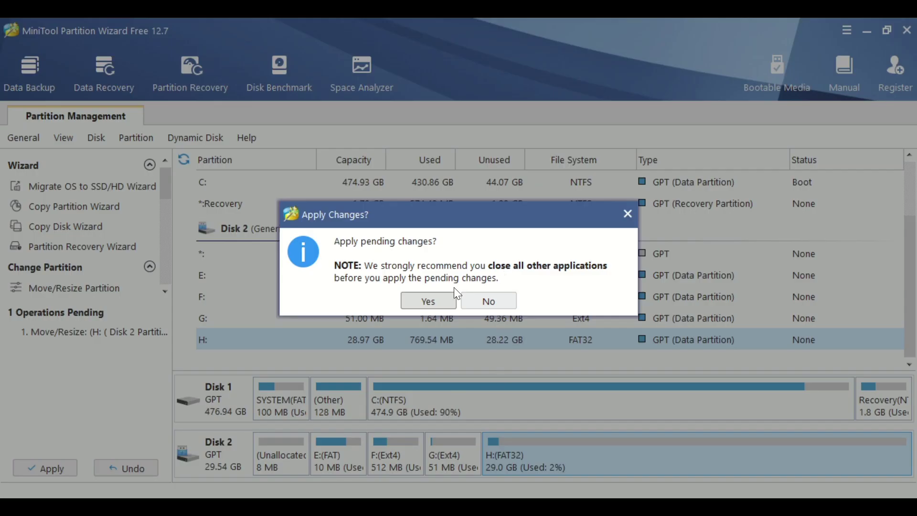
left_click(431, 301)
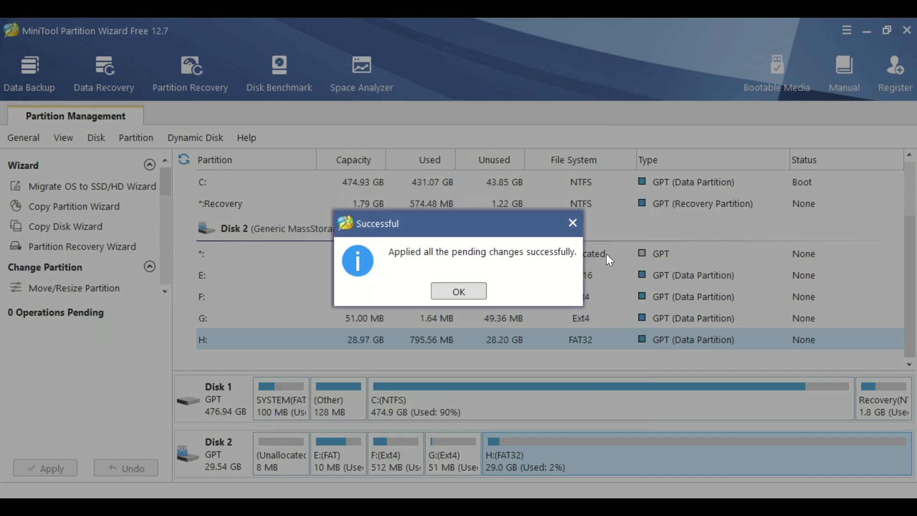
left_click(458, 289)
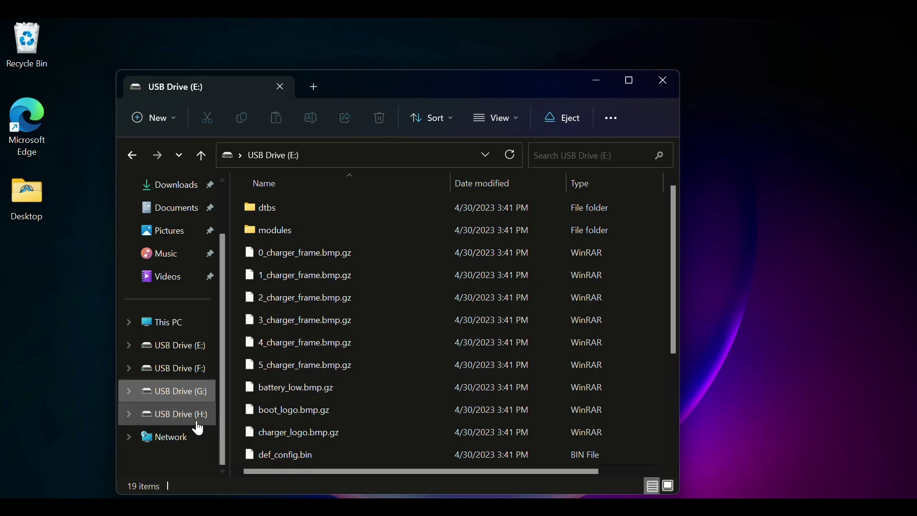
Open the Roms folder on USB Drive (H:) and browse its 71 console folders like AMIGA, PS, SFC.
left_click(194, 418)
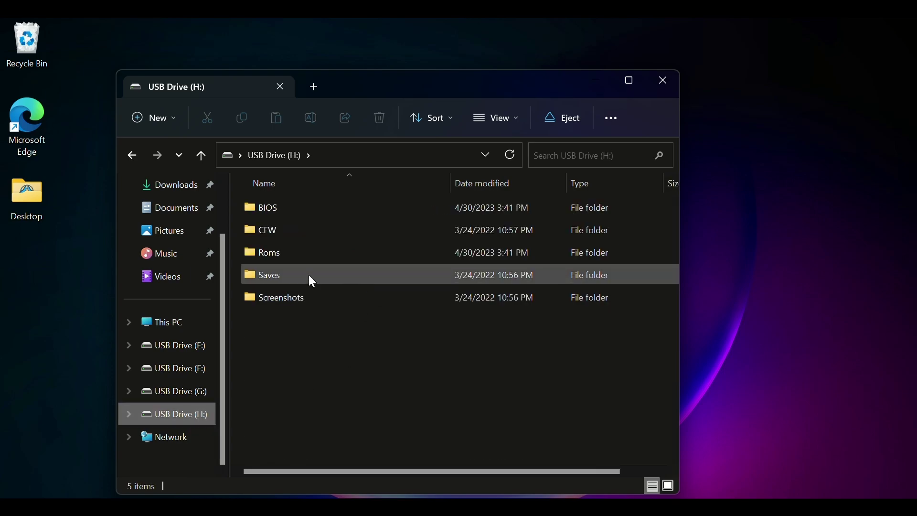
key("End")
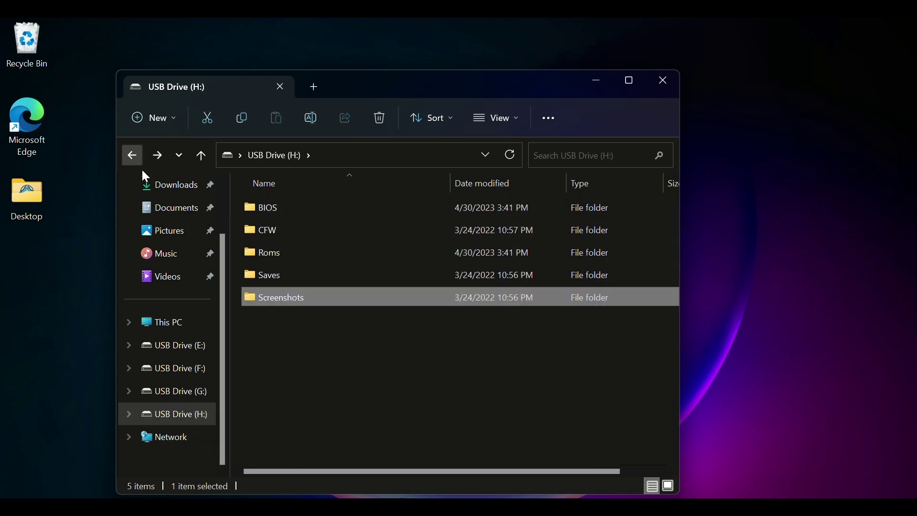
double_click(286, 252)
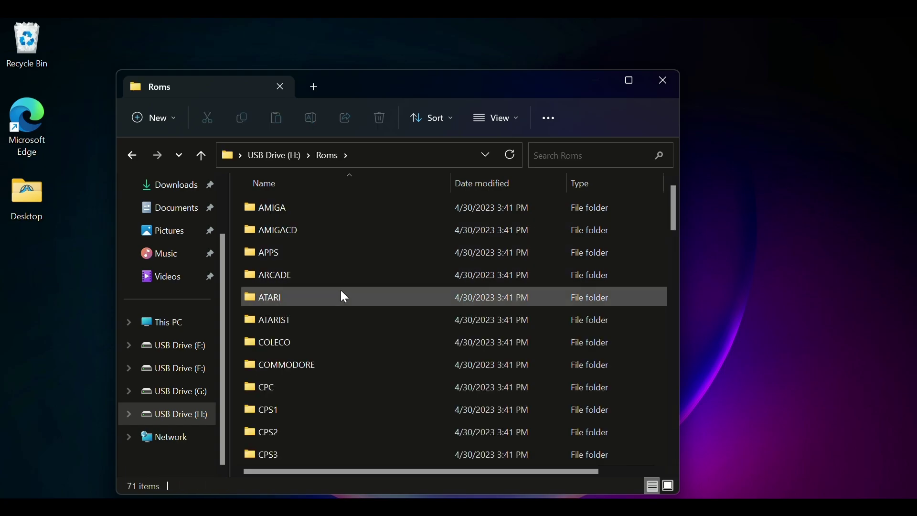
scroll(331, 296, "down", 10)
scroll(367, 307, "down", 10)
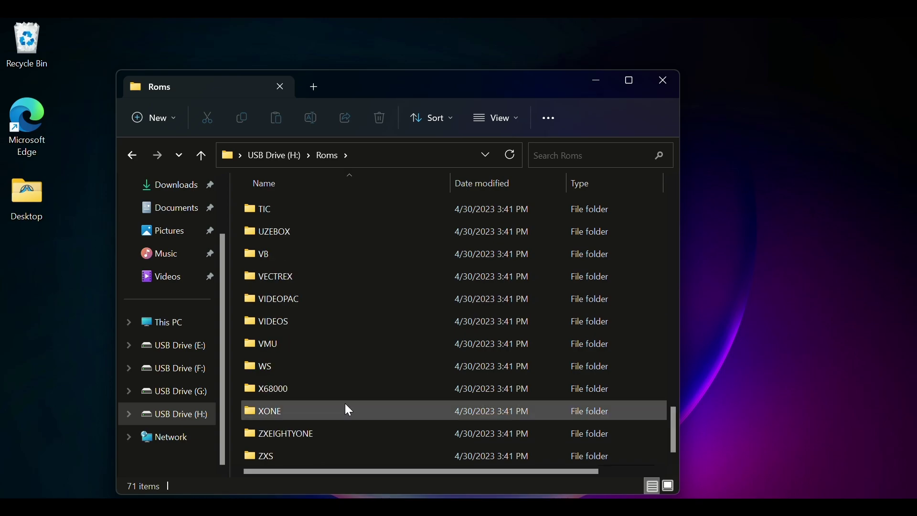
scroll(362, 382, "up", 4)
left_click(388, 339)
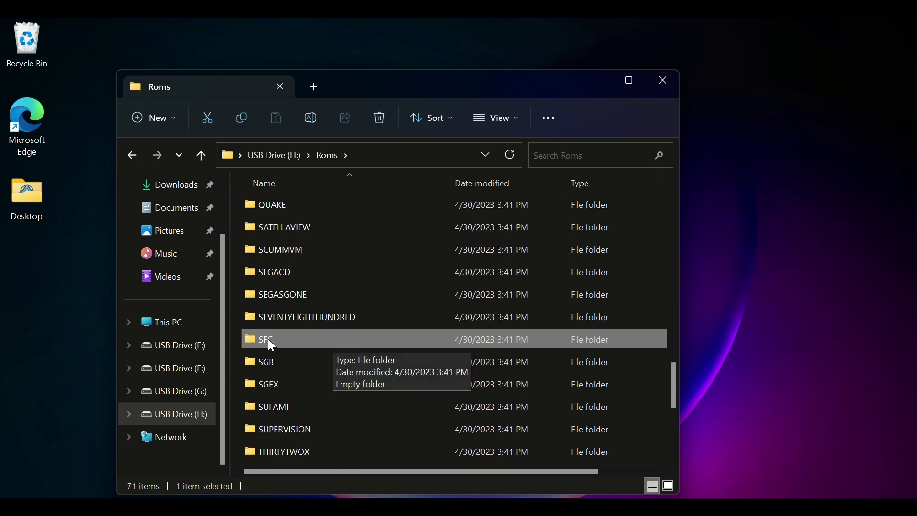
scroll(268, 339, "up", 2)
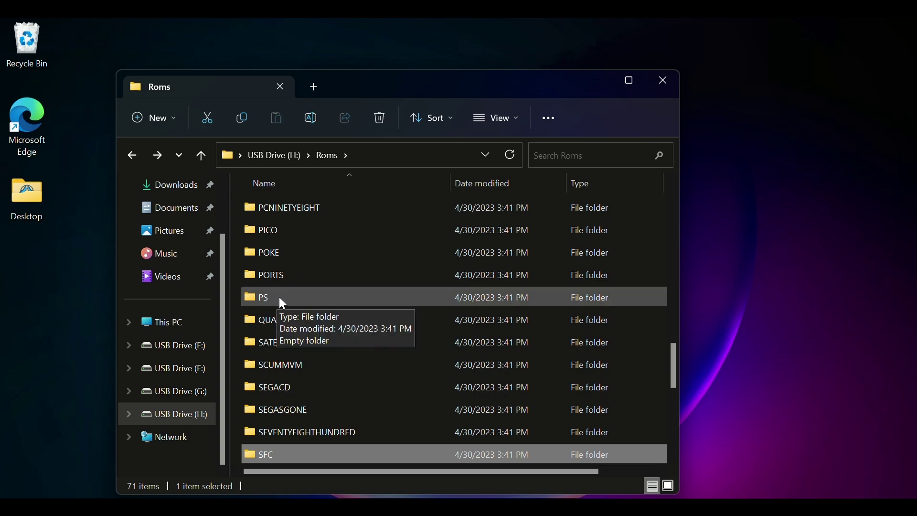
scroll(346, 270, "down", 2)
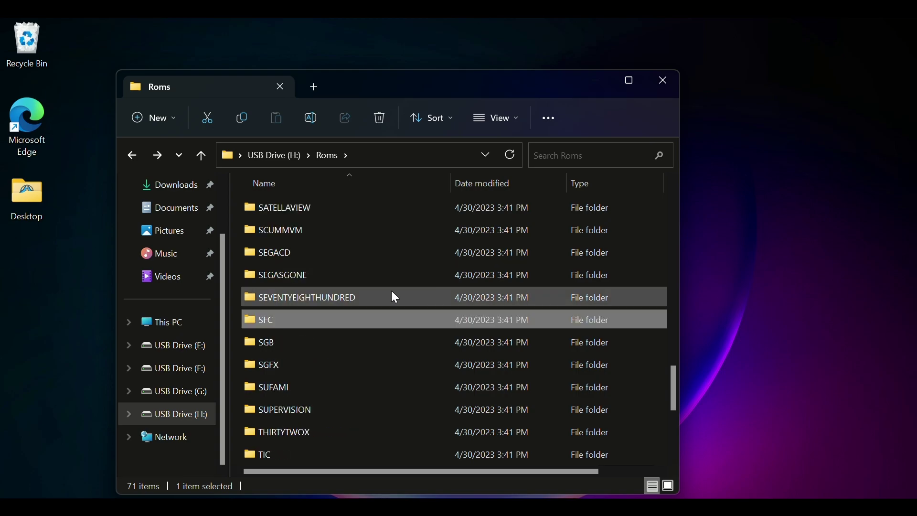
scroll(395, 297, "up", 1)
scroll(396, 289, "up", 1)
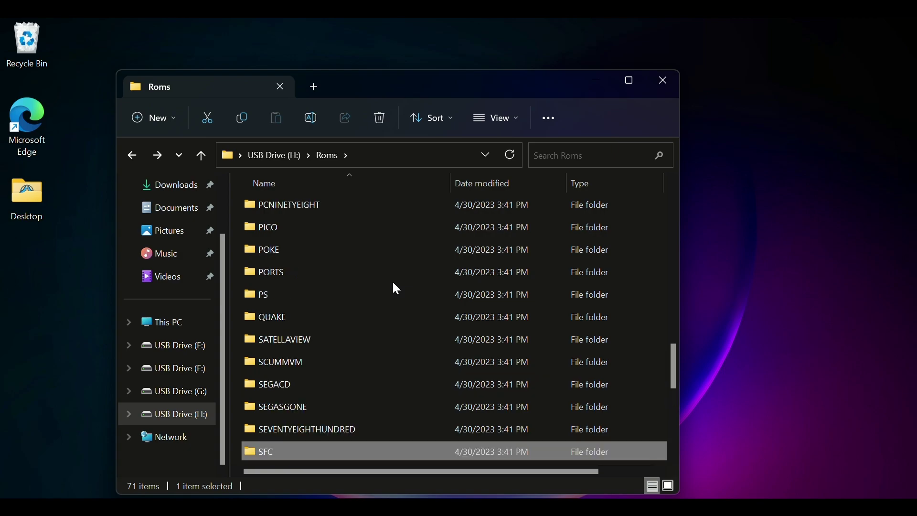
key("F5")
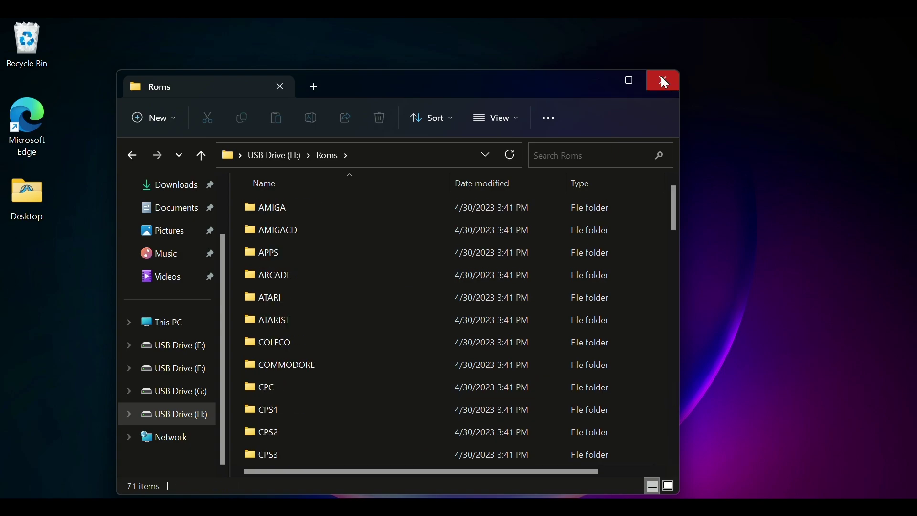